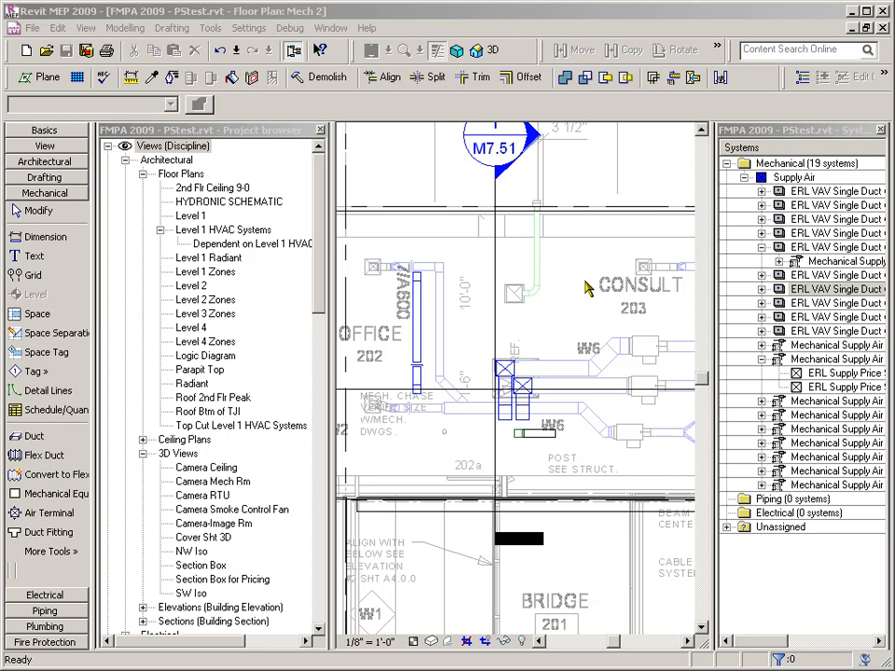
Step: Run a check of the duct systems, ignore the debug error, read the flow calculation warning and dismiss it
{"action": "left_click", "coordinate": [772, 528]}
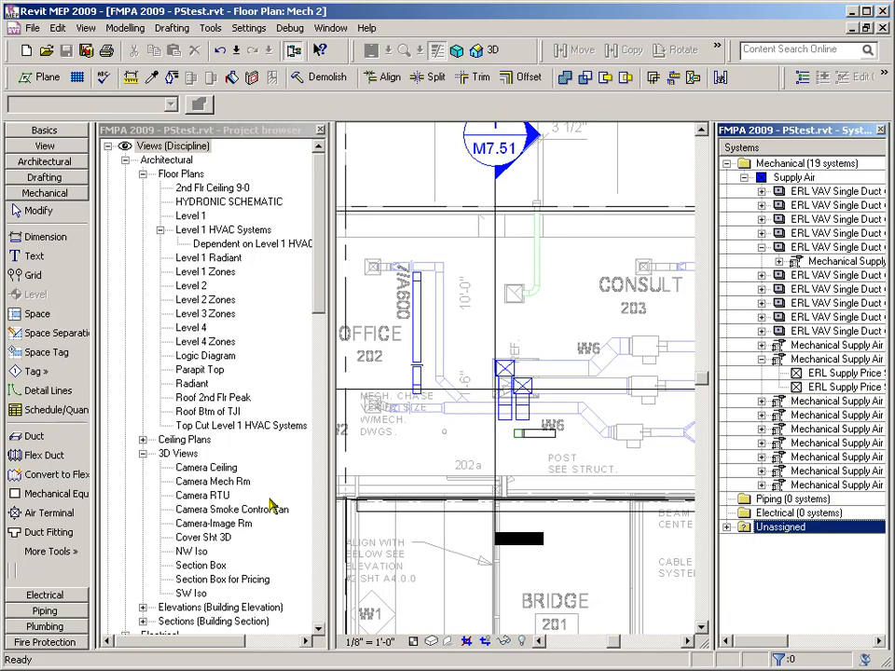
{"action": "left_click", "coordinate": [59, 552]}
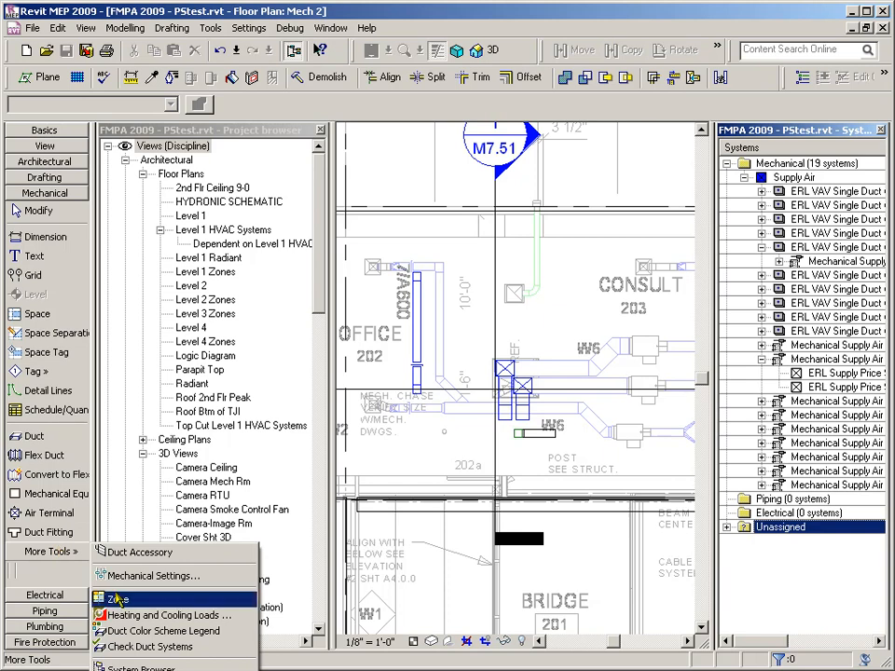
{"action": "left_click", "coordinate": [162, 648]}
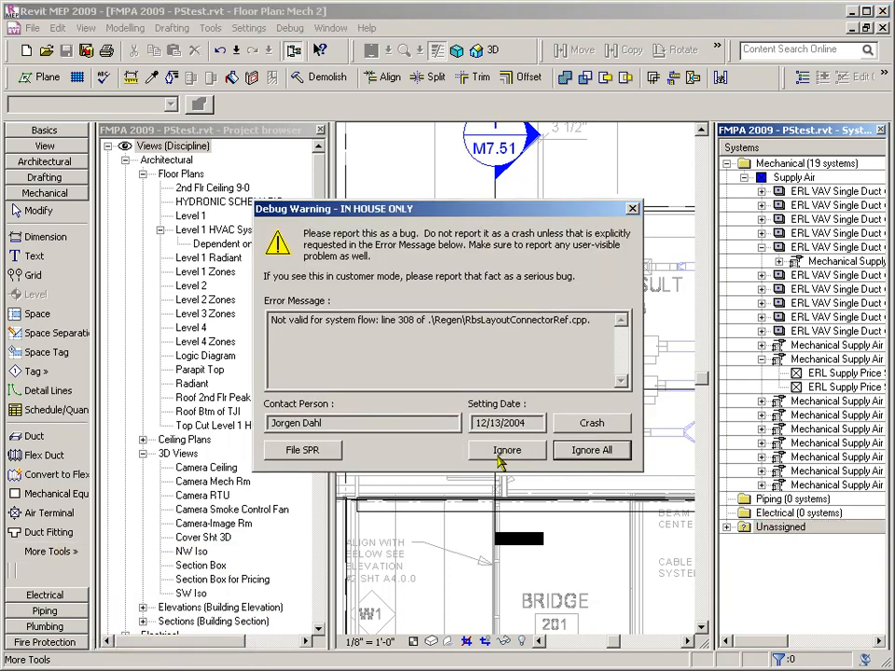
{"action": "left_click", "coordinate": [571, 451]}
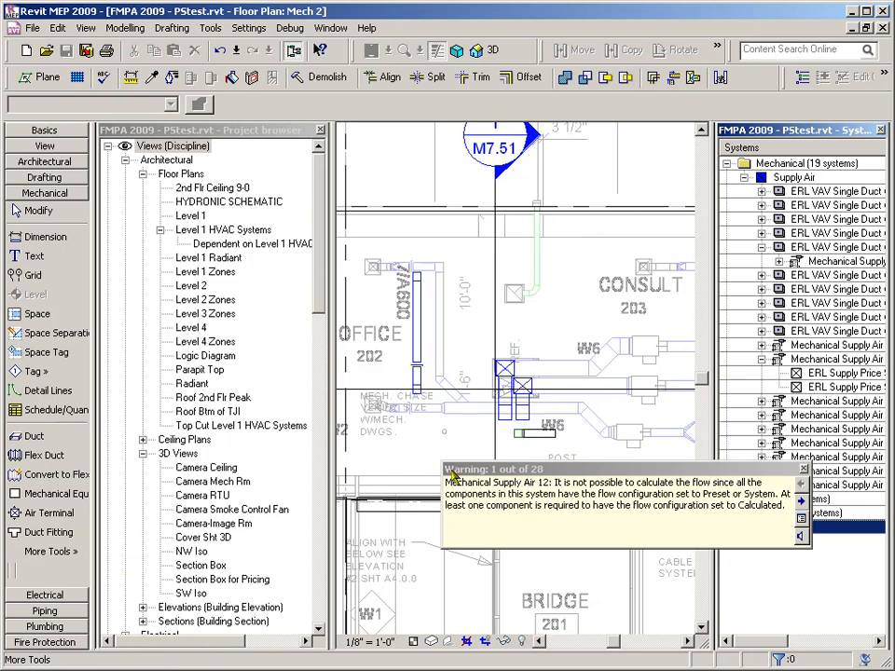
{"action": "left_click", "coordinate": [564, 468]}
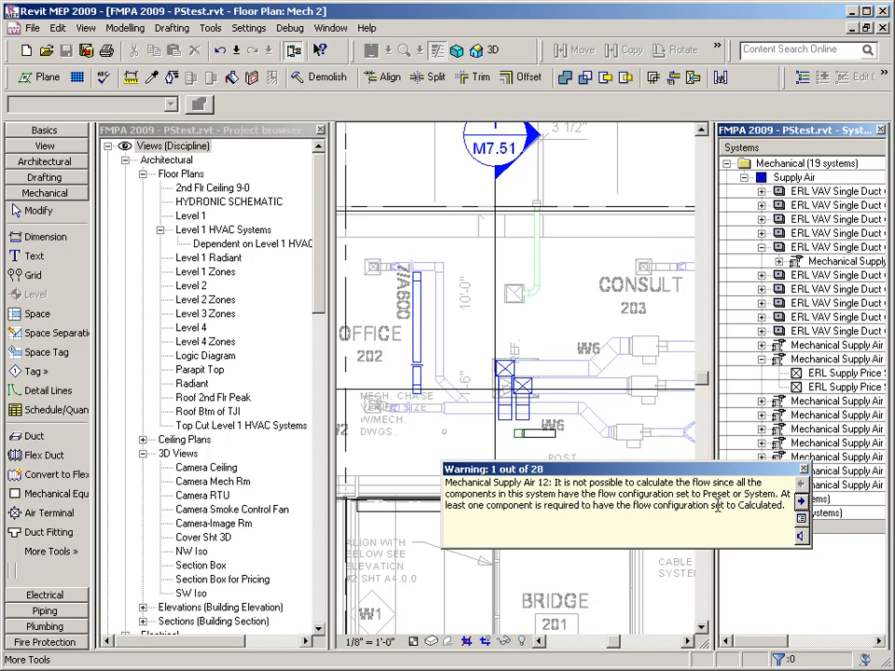
{"action": "left_click_drag", "start_coordinate": [739, 505], "coordinate": [785, 505]}
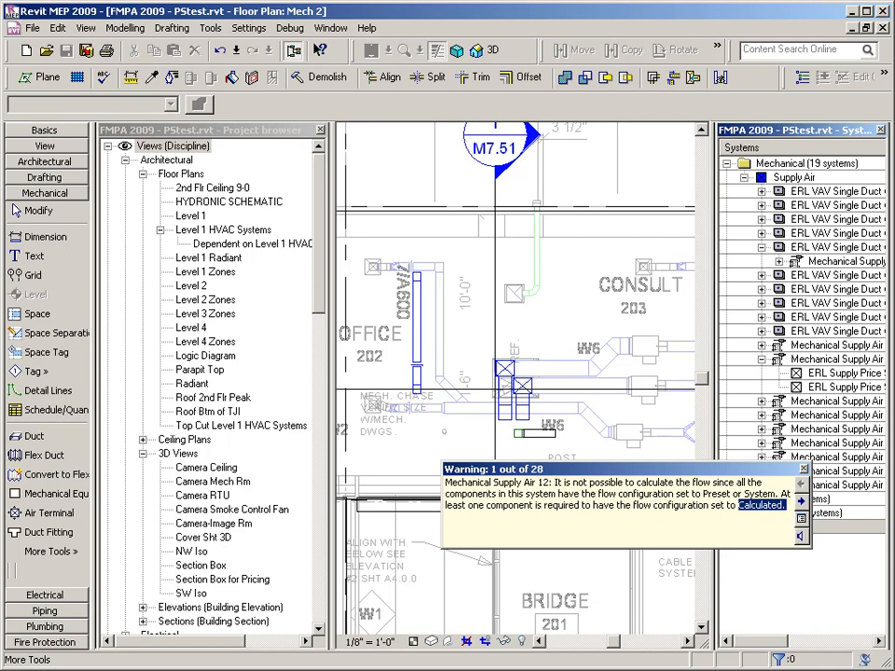
{"action": "left_click", "coordinate": [807, 471]}
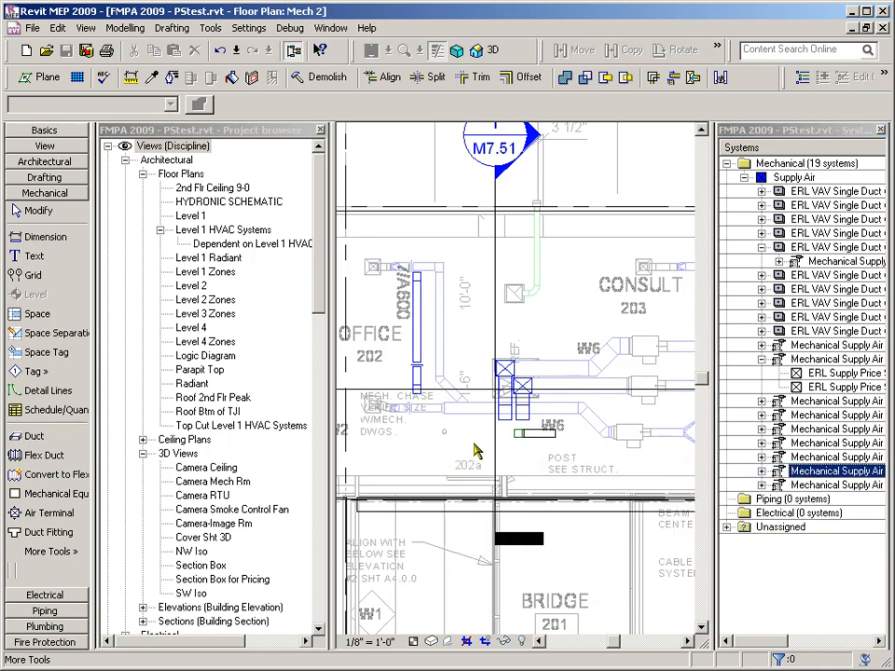
{"action": "key", "text": "Escape"}
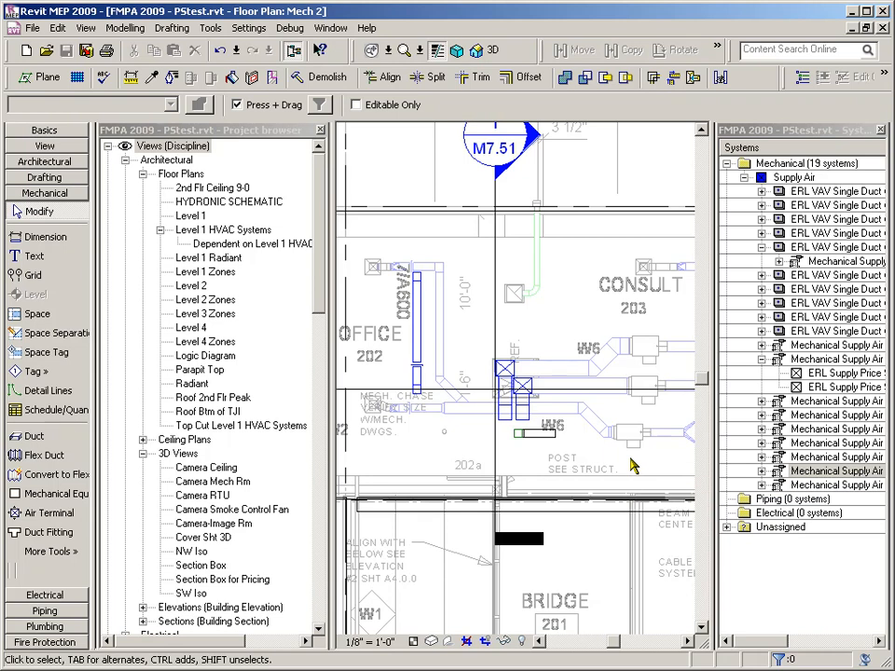
Step: Inspect the element properties of the Mechanical Supply Air 5 system, including its static pressure and flow
{"action": "left_click", "coordinate": [783, 528]}
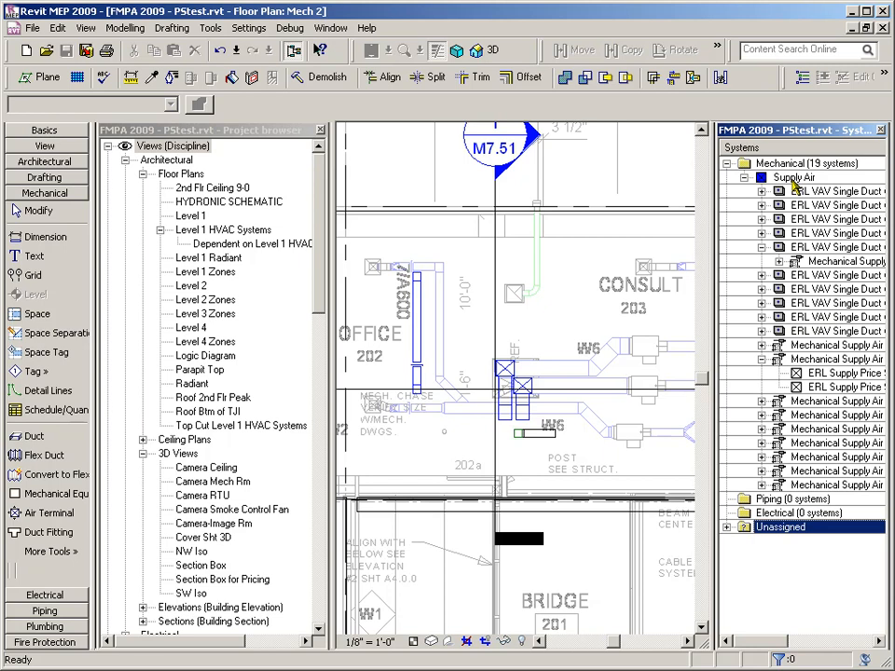
{"action": "left_click", "coordinate": [587, 456]}
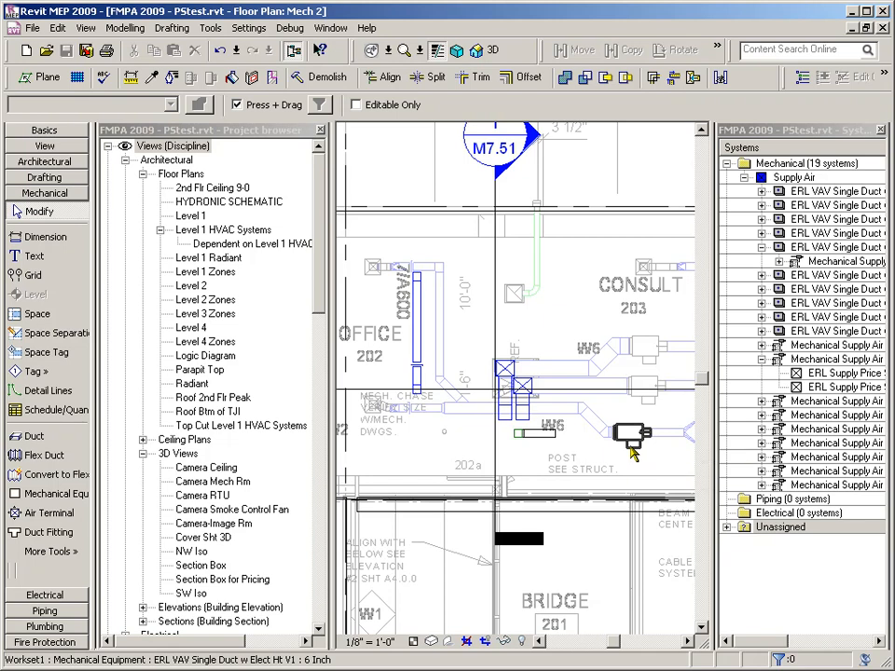
{"action": "left_click", "coordinate": [632, 454]}
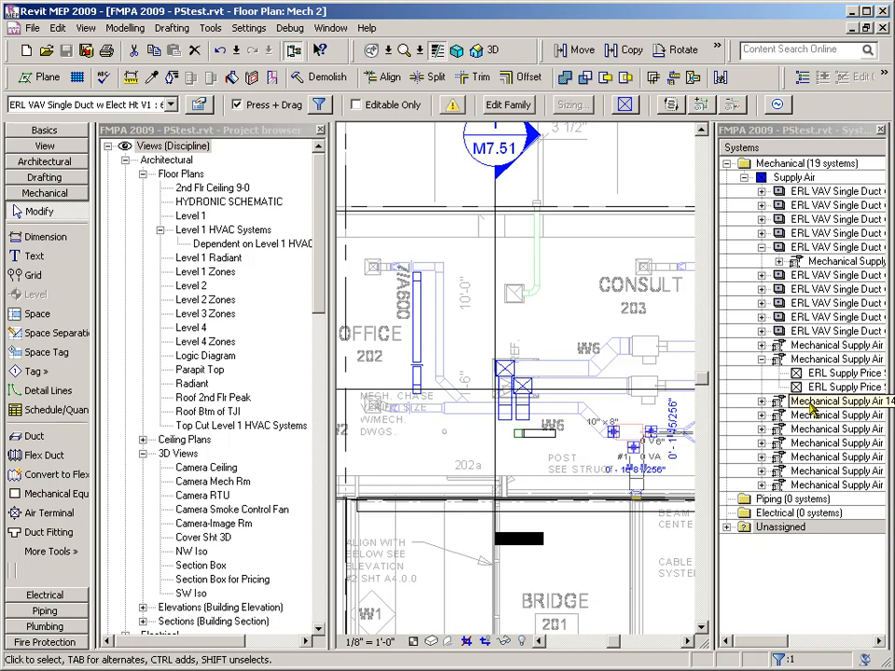
{"action": "left_click", "coordinate": [798, 263]}
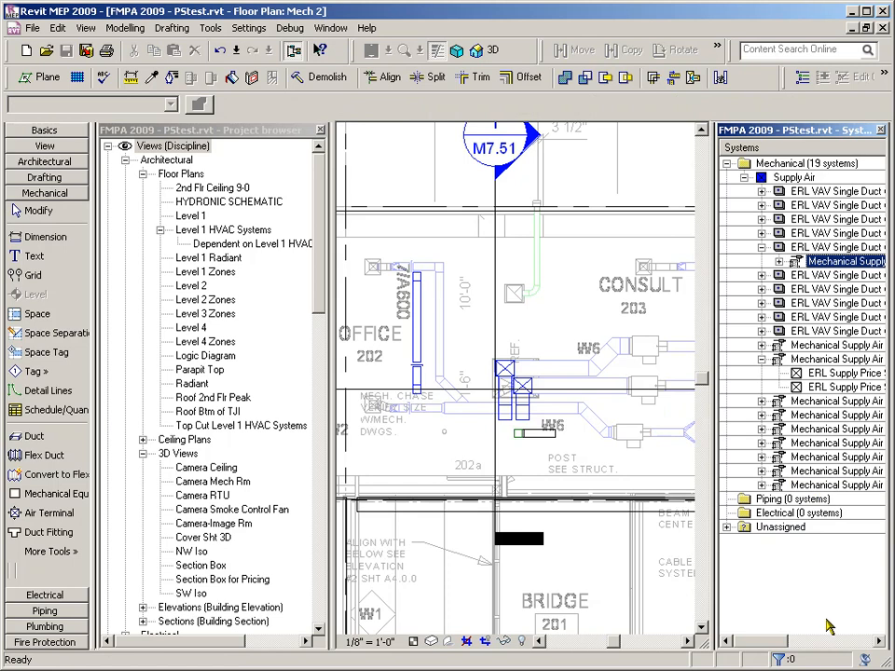
{"action": "left_click_drag", "start_coordinate": [772, 643], "coordinate": [785, 645]}
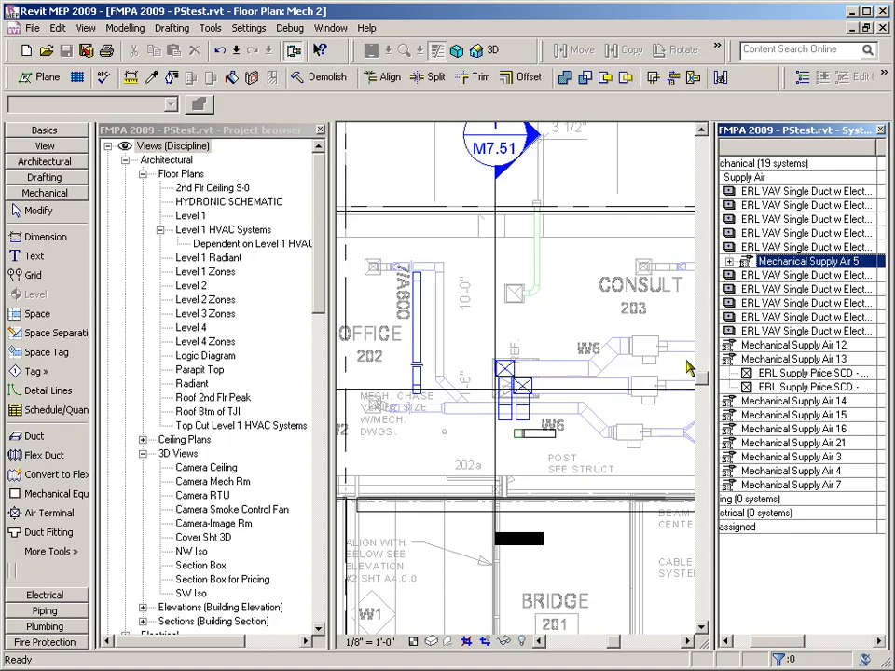
{"action": "right_click", "coordinate": [785, 261]}
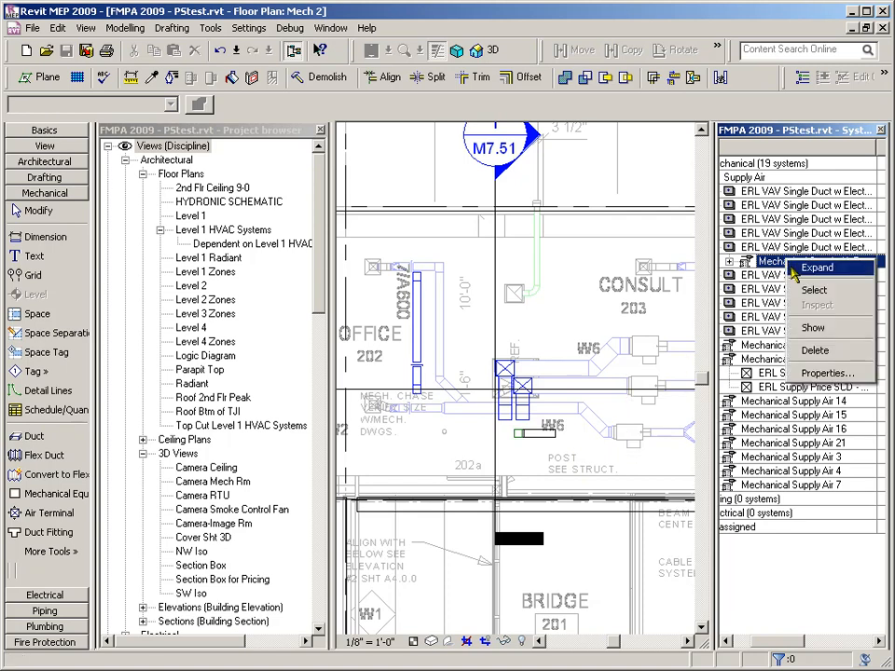
{"action": "left_click", "coordinate": [824, 373]}
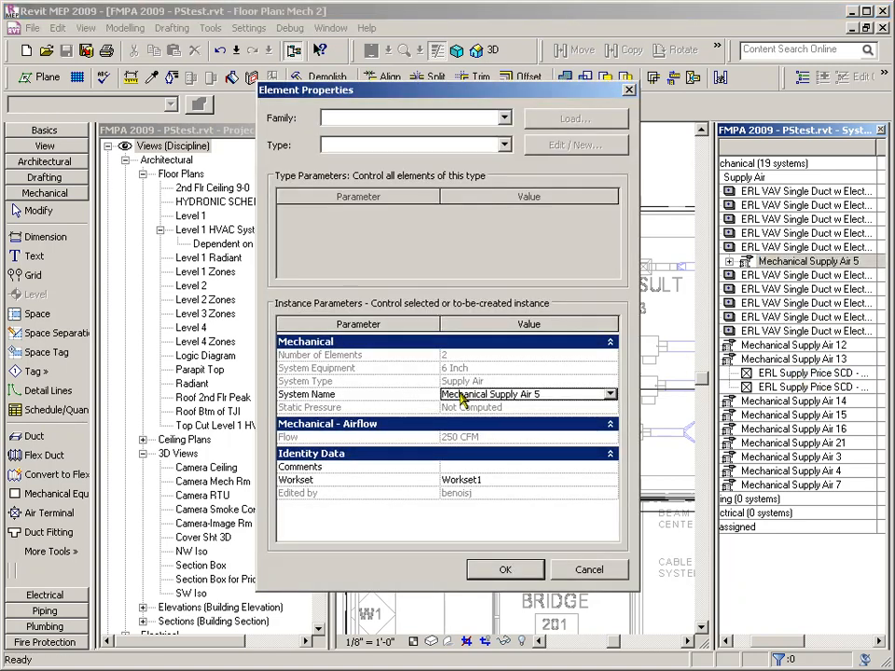
{"action": "left_click", "coordinate": [590, 570]}
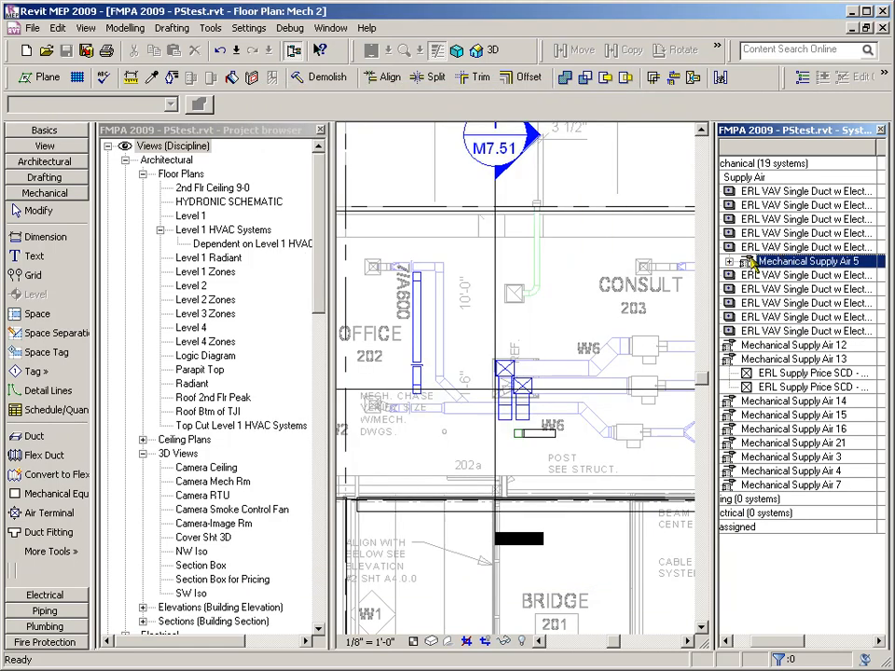
Step: Inspect the instance properties of the 6 Inch VAV box below the W6 label without changing anything
{"action": "left_click", "coordinate": [599, 437]}
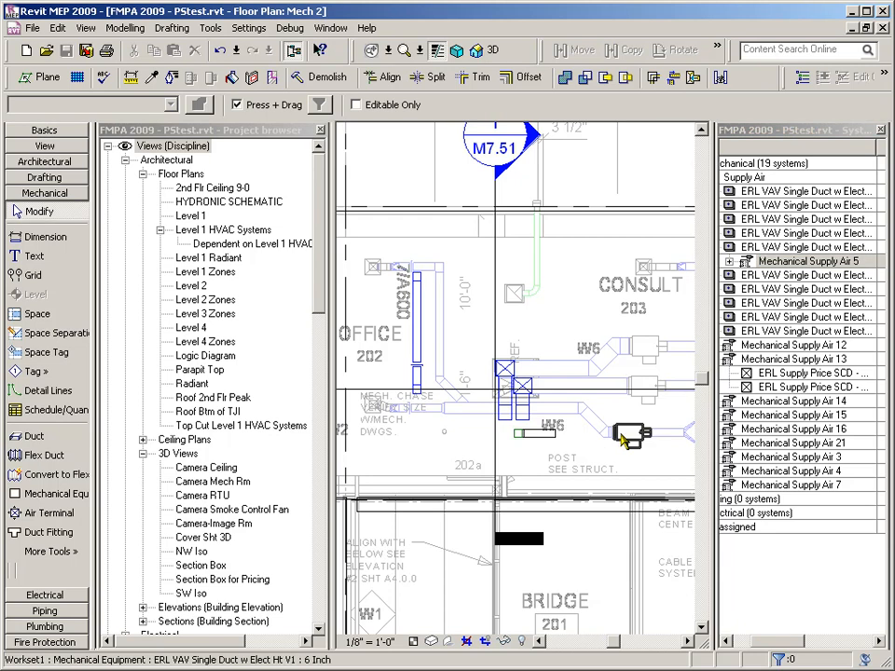
{"action": "left_click", "coordinate": [626, 442]}
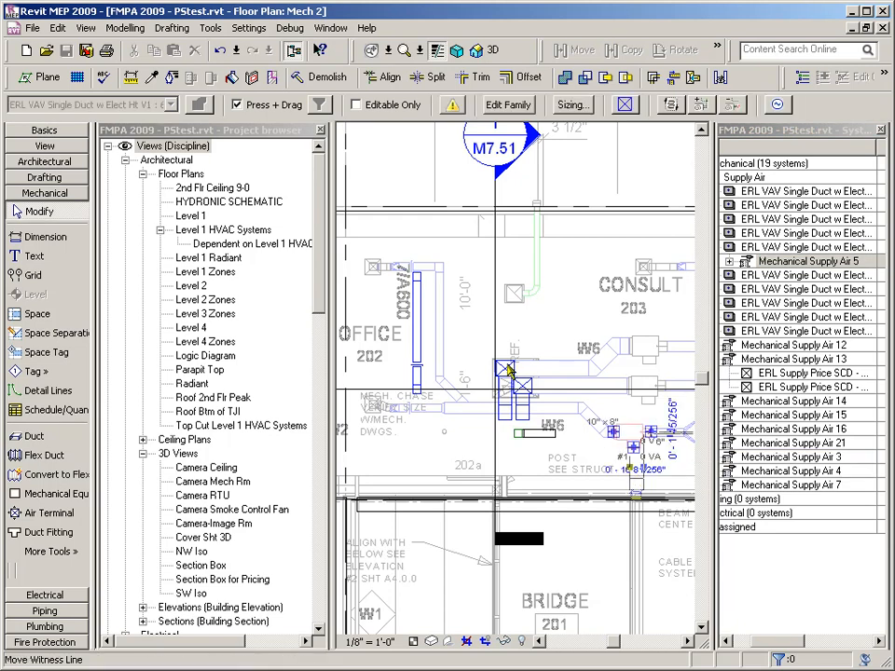
{"action": "left_click", "coordinate": [201, 104]}
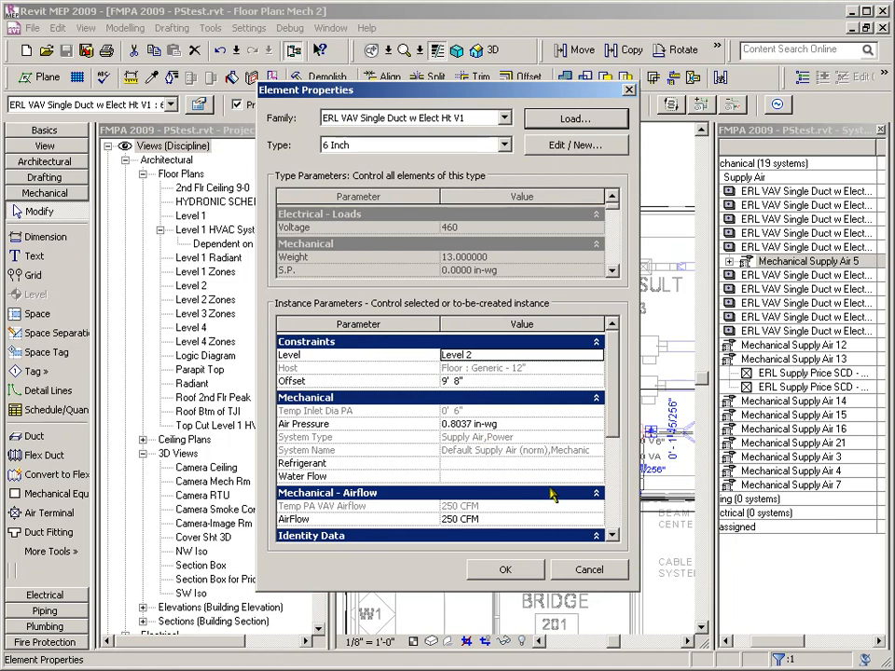
{"action": "left_click", "coordinate": [588, 571]}
{"action": "left_click", "coordinate": [575, 320]}
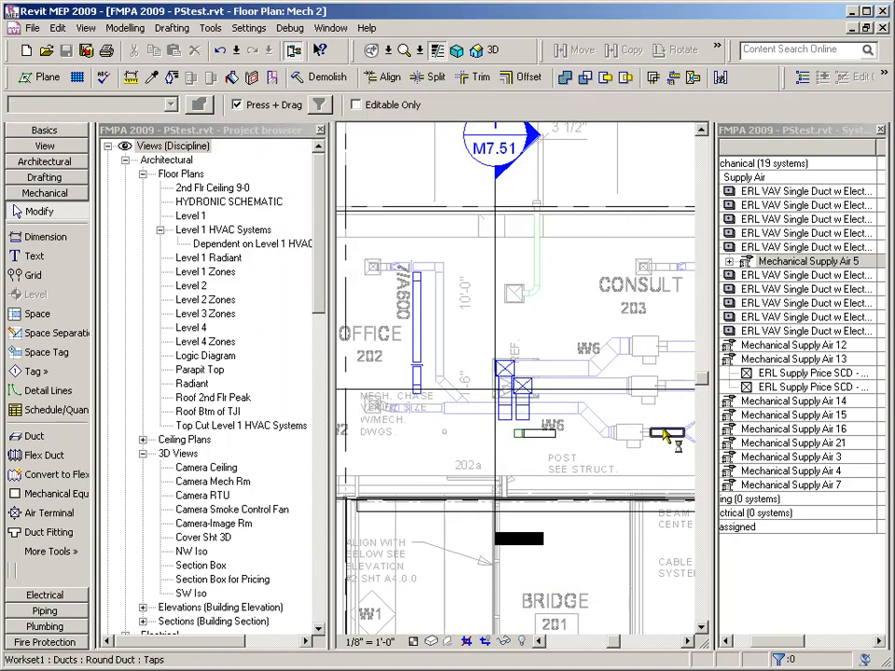
Step: Check the flow of the supply diffusers at Office 202 by selecting the upper one and adding the lower one
{"action": "scroll", "coordinate": [659, 452], "scroll_direction": "down", "scroll_amount": 1}
{"action": "scroll", "coordinate": [493, 445], "scroll_direction": "up", "scroll_amount": 1}
{"action": "scroll", "coordinate": [493, 451], "scroll_direction": "up", "scroll_amount": 1}
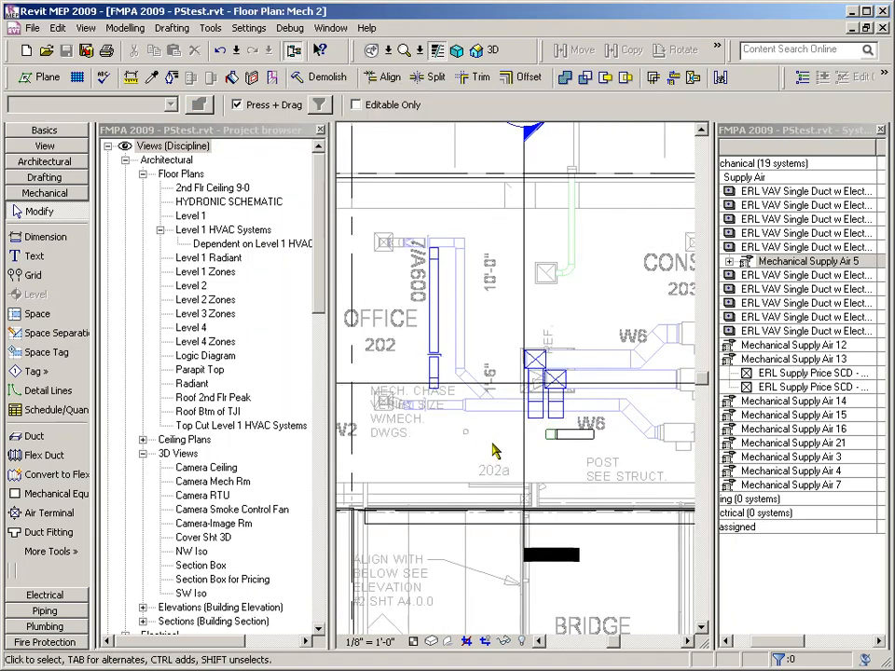
{"action": "left_click", "coordinate": [382, 246]}
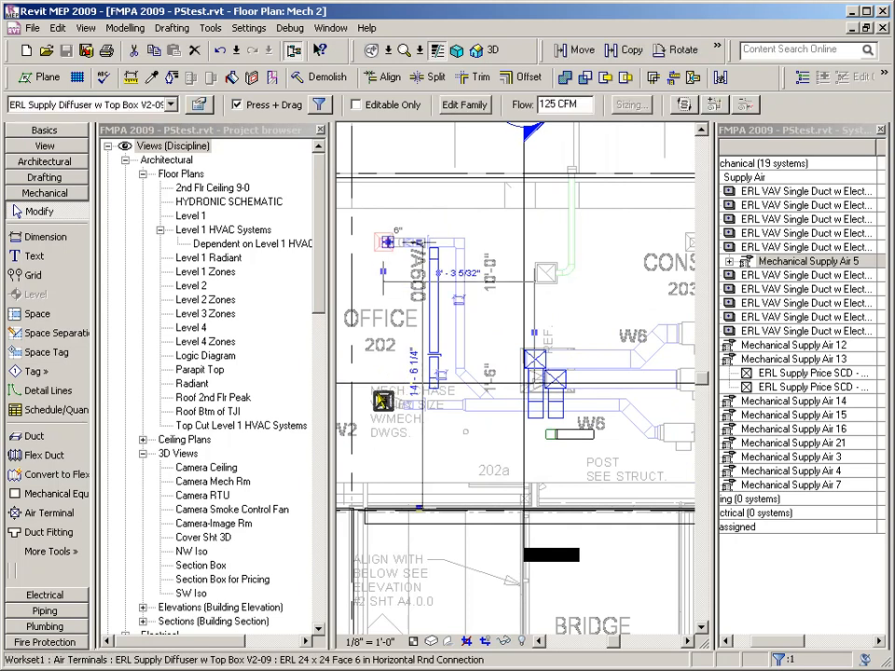
{"action": "left_click", "coordinate": [383, 401], "text": "ctrl"}
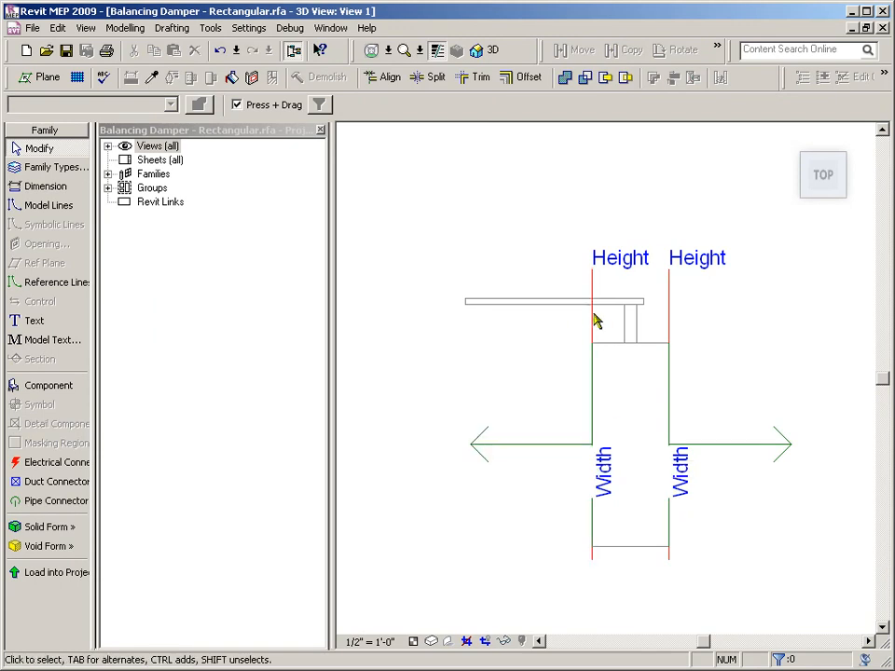
Step: Set the damper family's primary duct connector to Calculated flow configuration and Bidirectional flow direction
{"action": "left_click", "coordinate": [530, 448]}
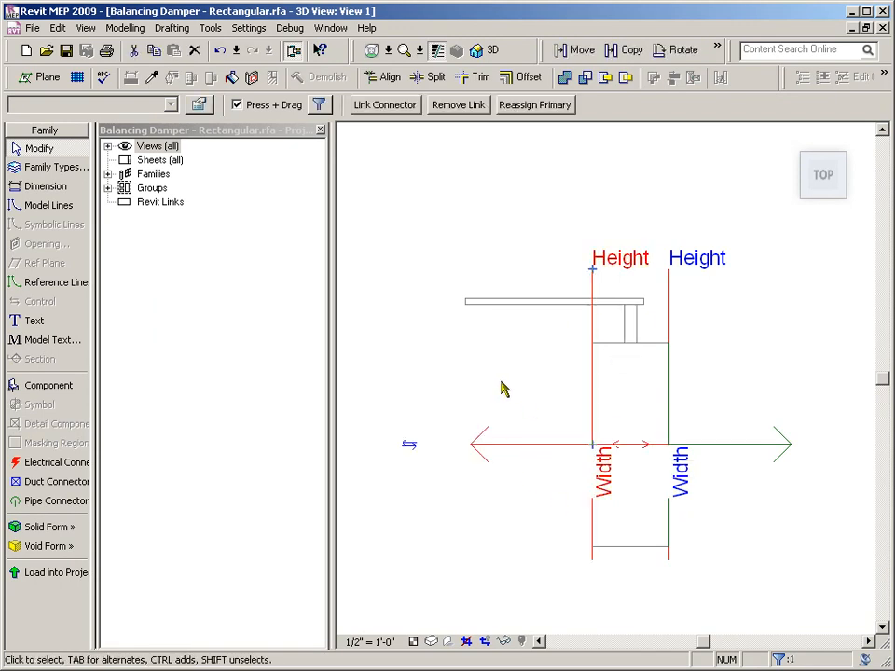
{"action": "left_click", "coordinate": [201, 106]}
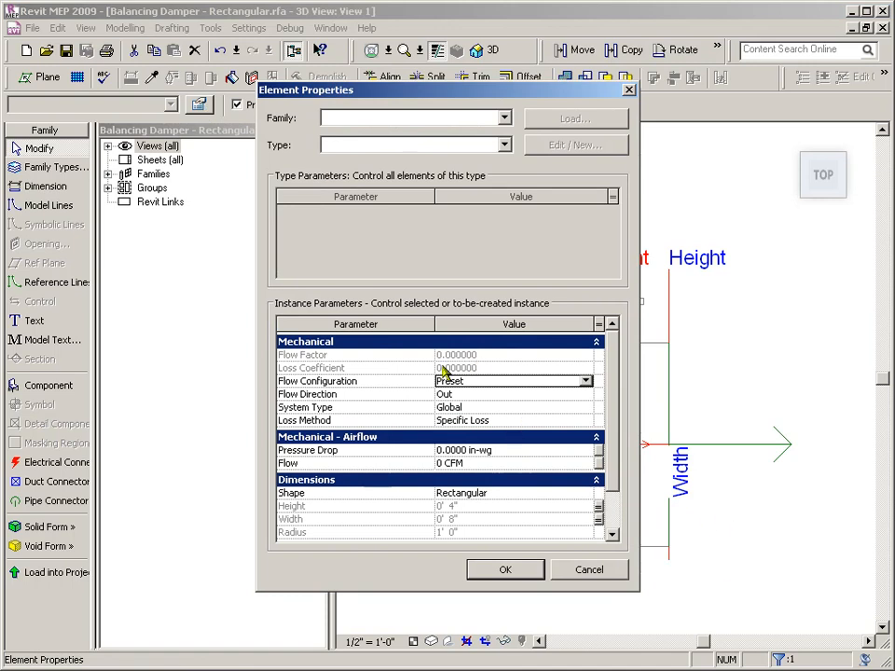
{"action": "left_click", "coordinate": [586, 381]}
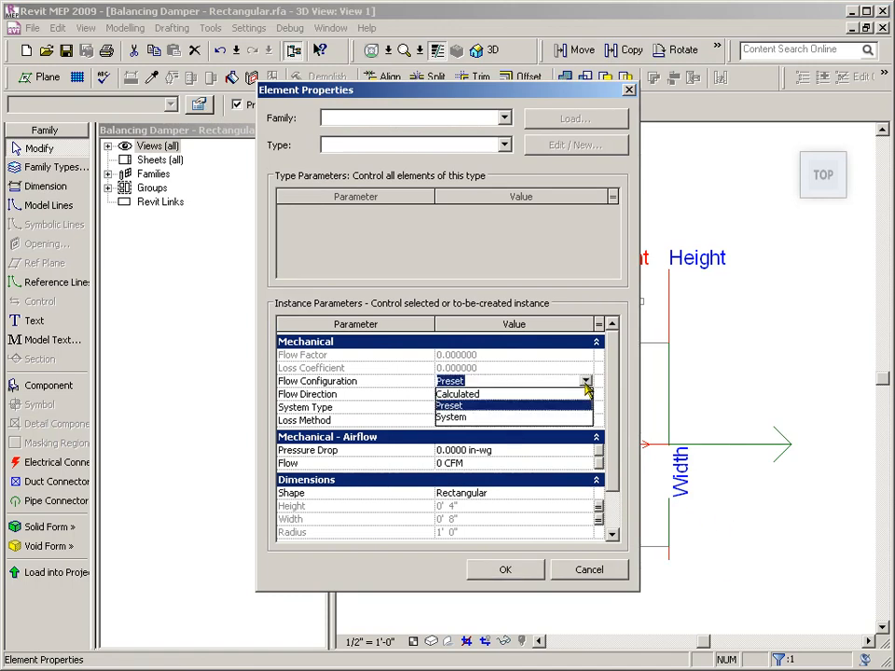
{"action": "left_click", "coordinate": [471, 394]}
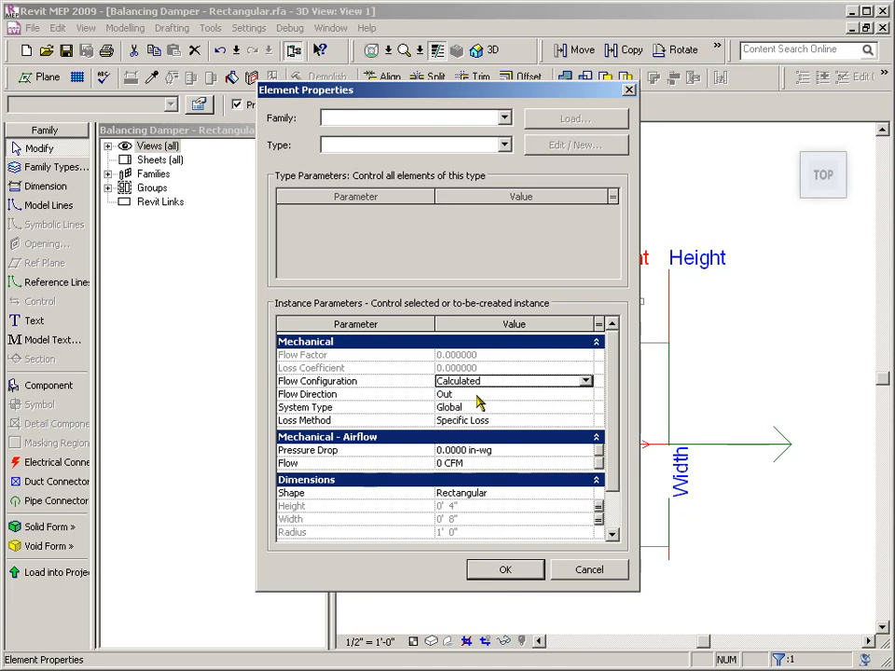
{"action": "left_click", "coordinate": [585, 394]}
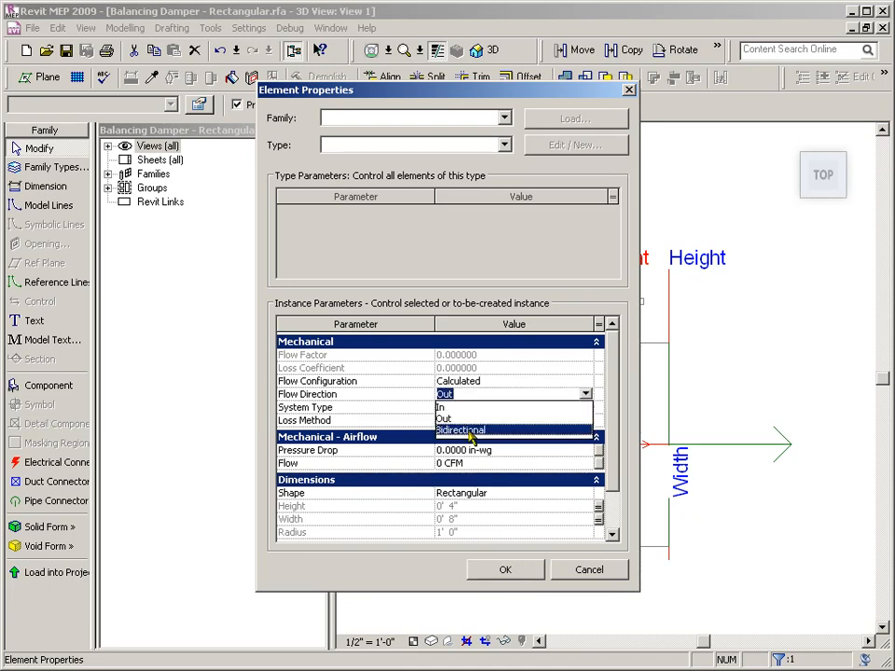
{"action": "left_click", "coordinate": [531, 430]}
{"action": "left_click", "coordinate": [510, 569]}
{"action": "left_click", "coordinate": [736, 551]}
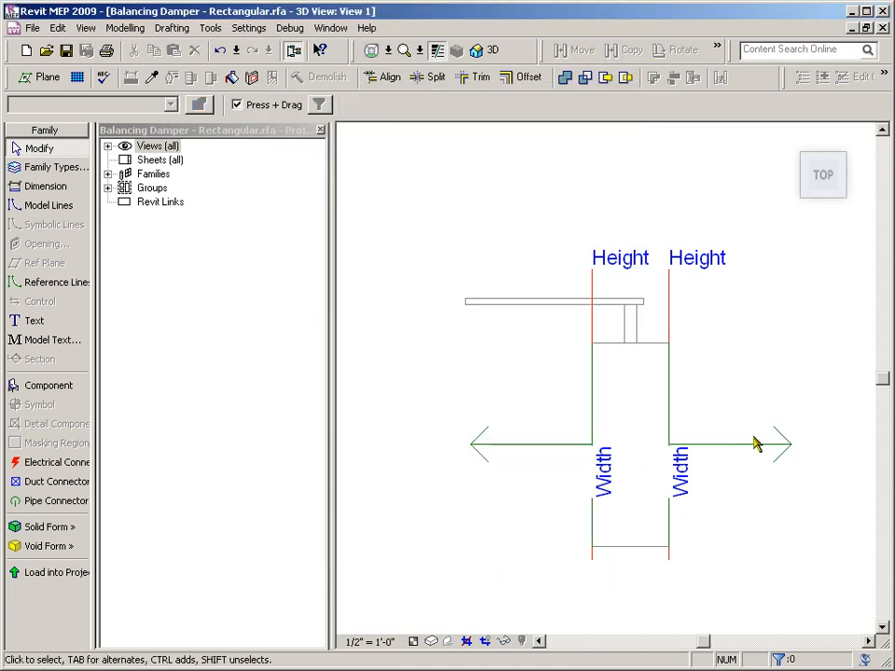
Step: Check the flow configuration and flow direction of the damper's opposite duct connector
{"action": "left_click", "coordinate": [757, 446]}
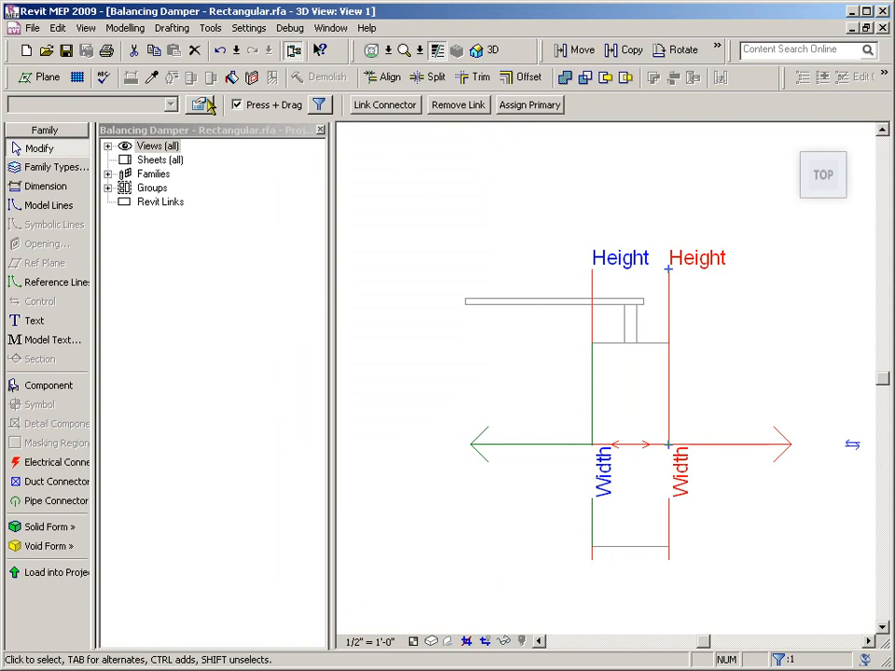
{"action": "left_click", "coordinate": [202, 104]}
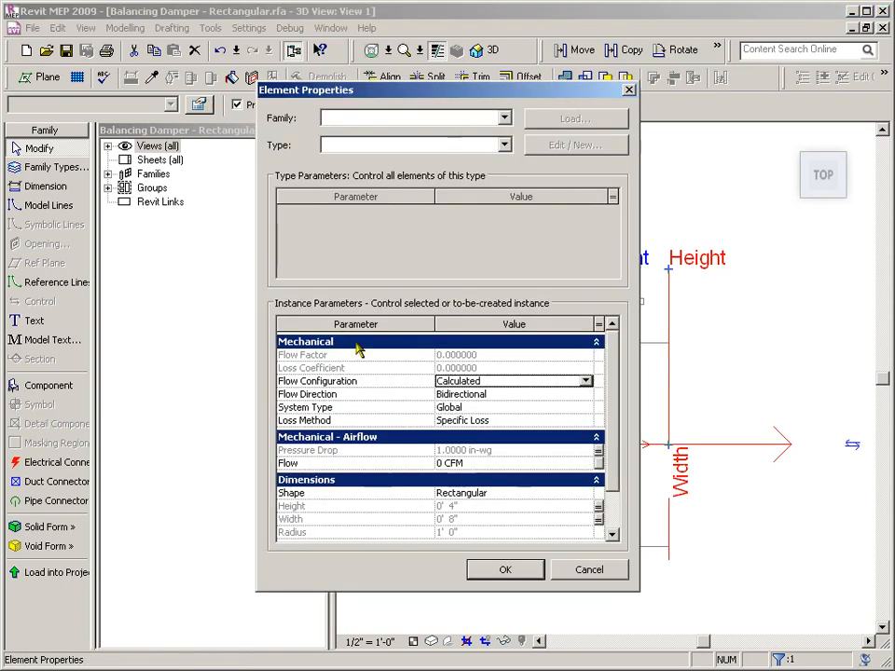
{"action": "left_click", "coordinate": [515, 568]}
{"action": "left_click", "coordinate": [509, 355]}
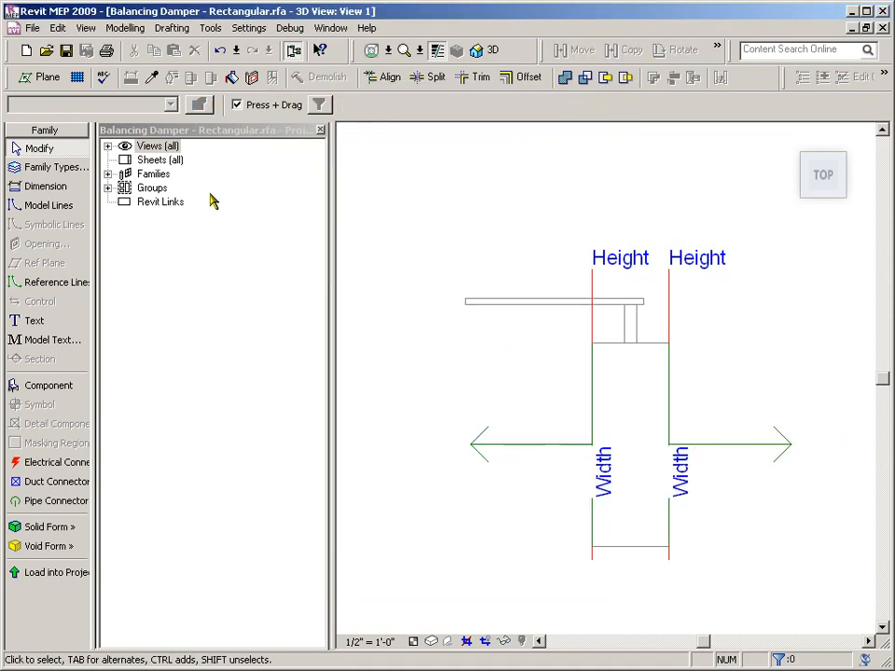
Step: Load the damper family into the FMPA 2009 - PStest project, overwriting the existing version and its types' parameter values
{"action": "left_click", "coordinate": [67, 570]}
{"action": "left_click", "coordinate": [427, 479]}
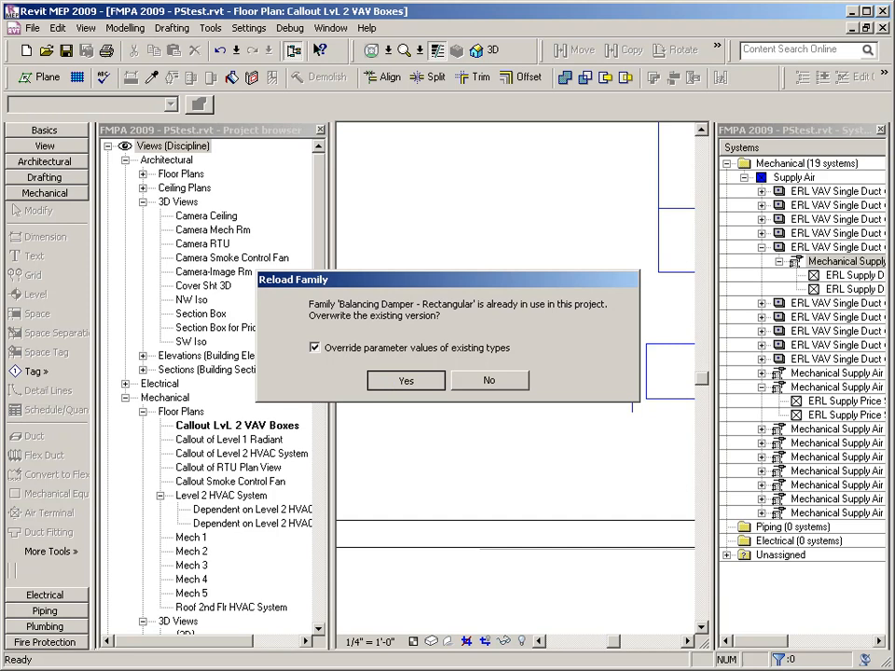
{"action": "left_click", "coordinate": [406, 381]}
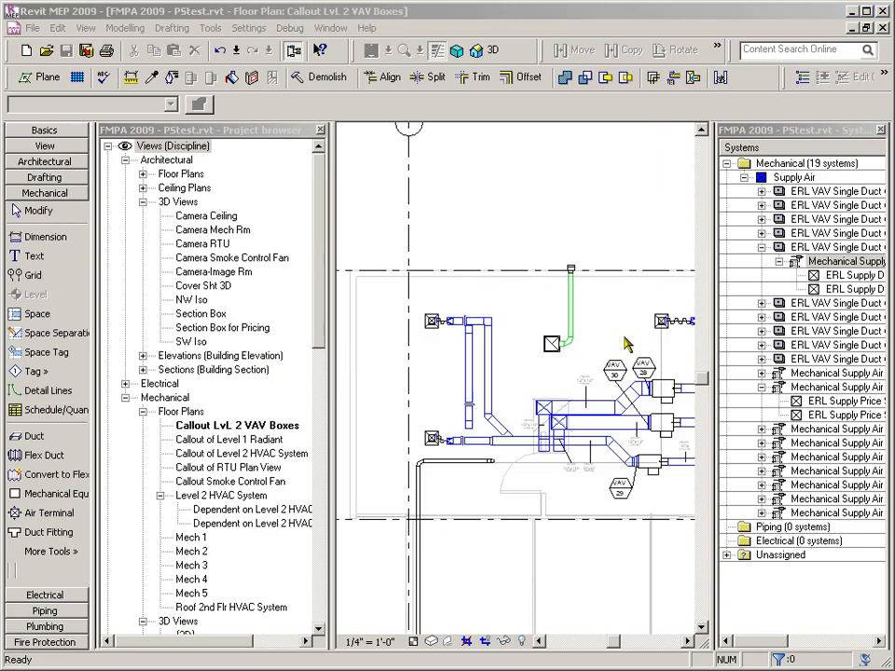
Step: Review the static pressure of the Mechanical Supply Air 5 system in its properties after reloading the damper
{"action": "right_click", "coordinate": [821, 263]}
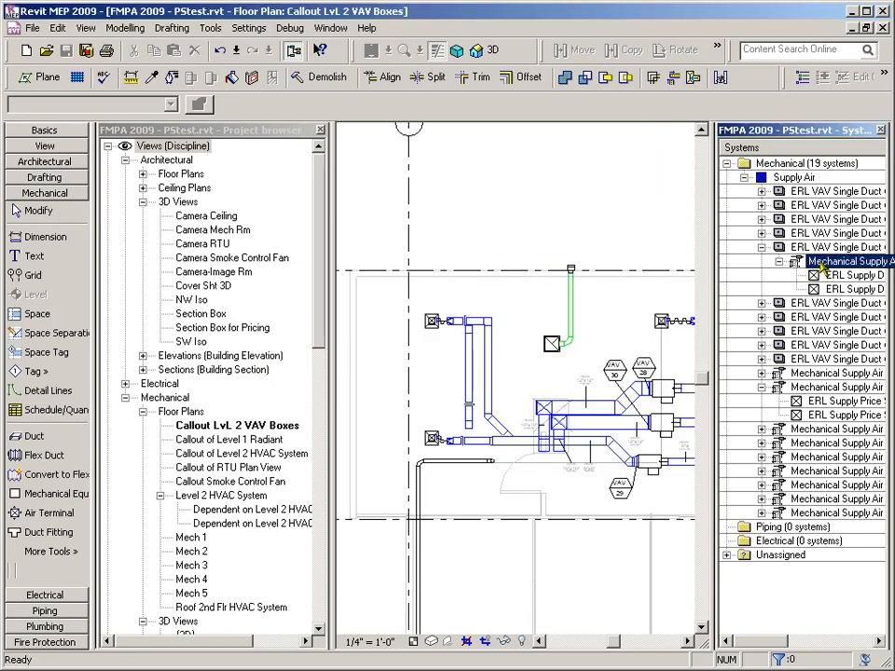
{"action": "left_click", "coordinate": [839, 392]}
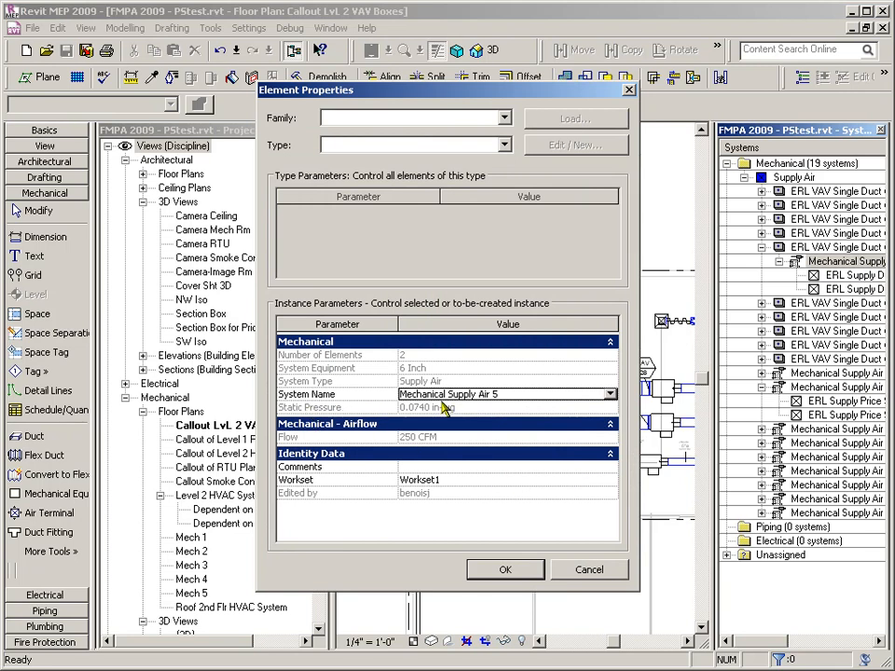
{"action": "left_click", "coordinate": [515, 571]}
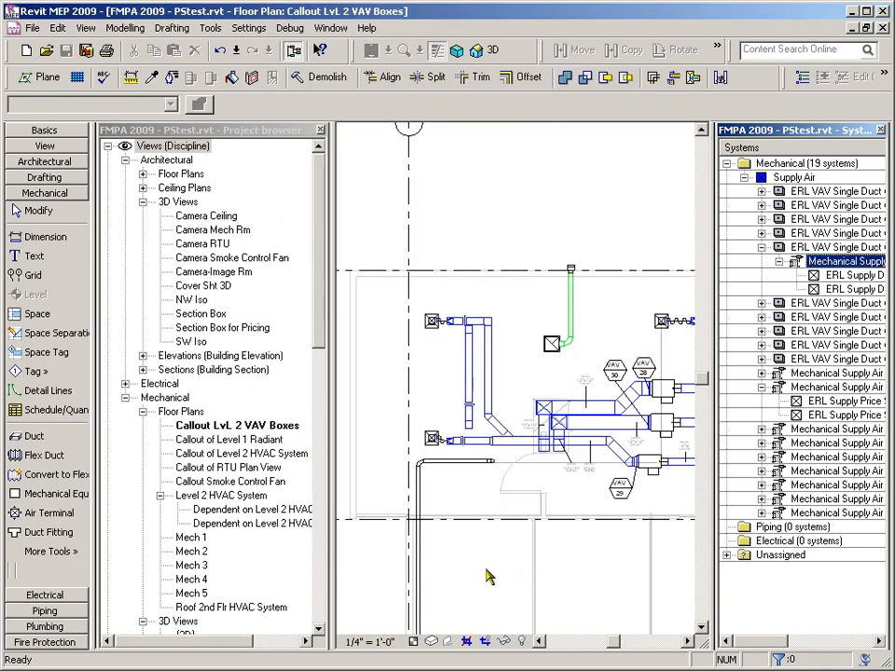